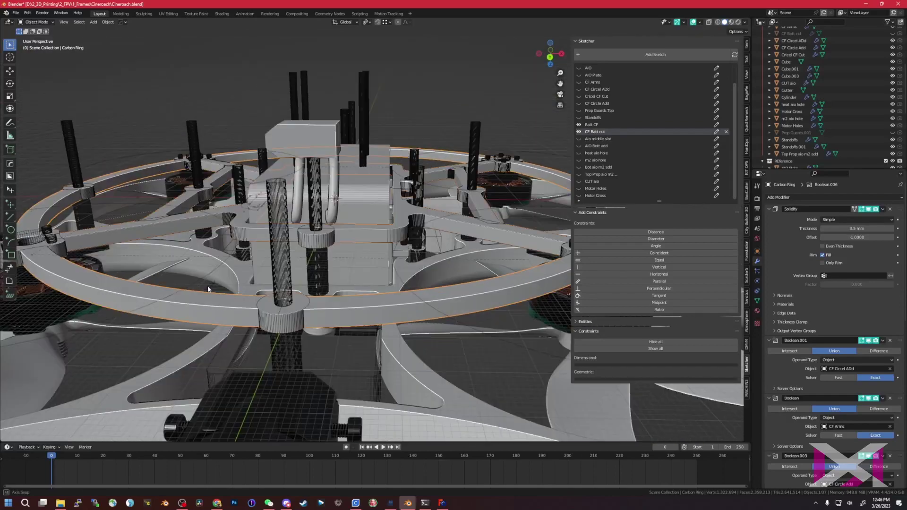
Orbit and zoom around the drone in Blender to inspect the frame from several angles.
{"action": "middle_click_drag", "start_coordinate": [489, 335], "coordinate": [397, 332]}
{"action": "scroll", "coordinate": [455, 288], "scroll_direction": "down", "scroll_amount": 2}
{"action": "scroll", "coordinate": [441, 335], "scroll_direction": "up", "scroll_amount": 3}
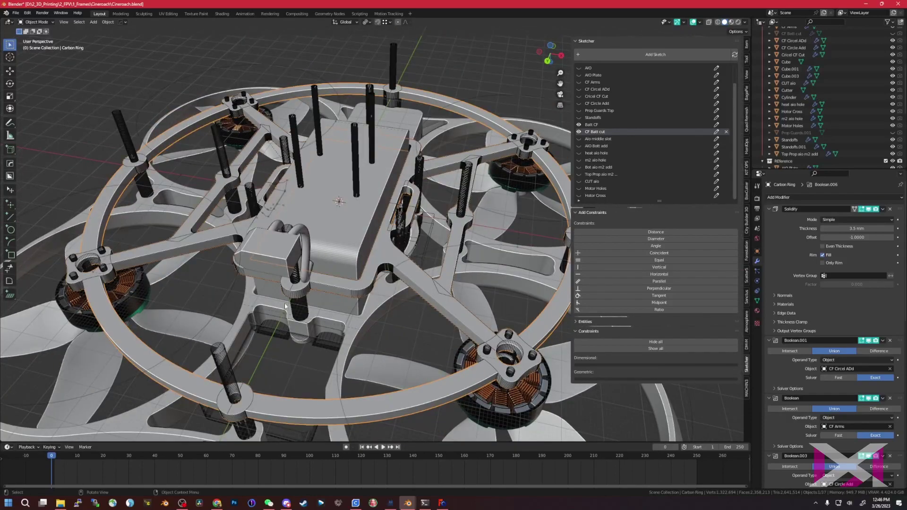
{"action": "middle_click_drag", "start_coordinate": [286, 307], "coordinate": [219, 306]}
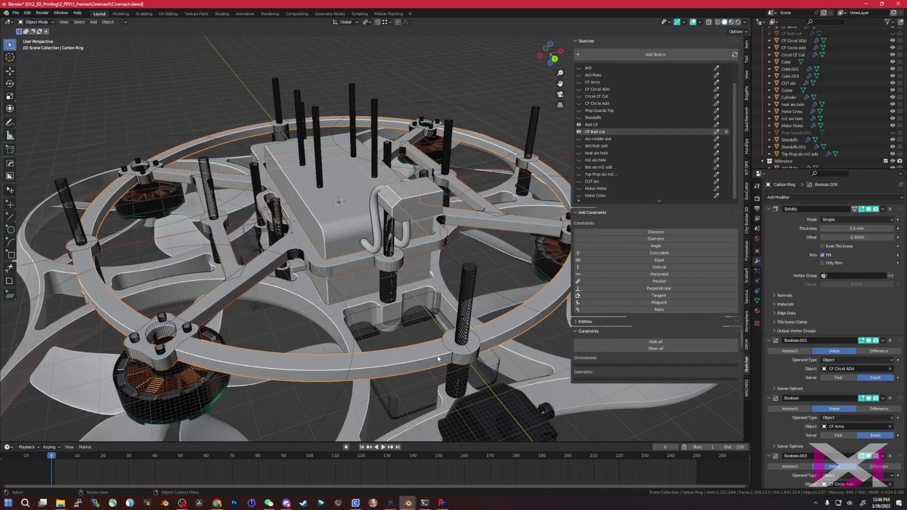
{"action": "scroll", "coordinate": [295, 391], "scroll_direction": "up", "scroll_amount": 2}
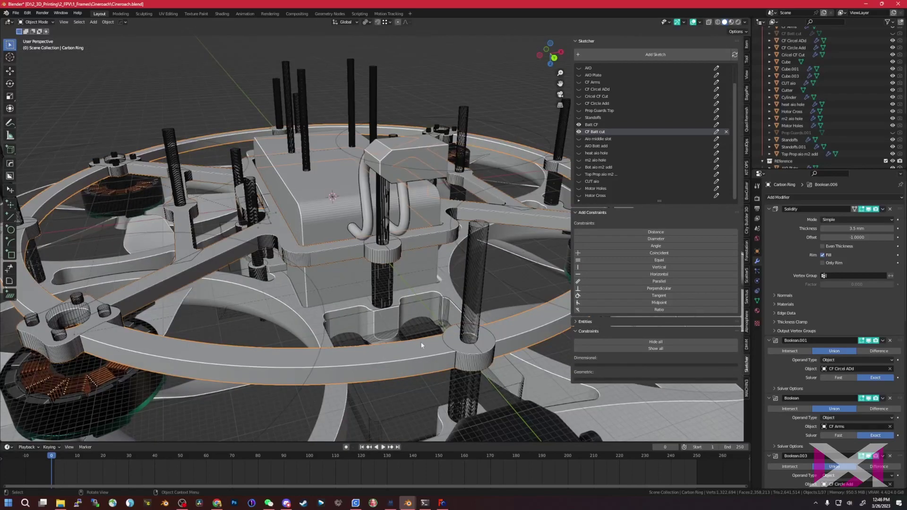
{"action": "middle_click_drag", "start_coordinate": [421, 345], "coordinate": [366, 289]}
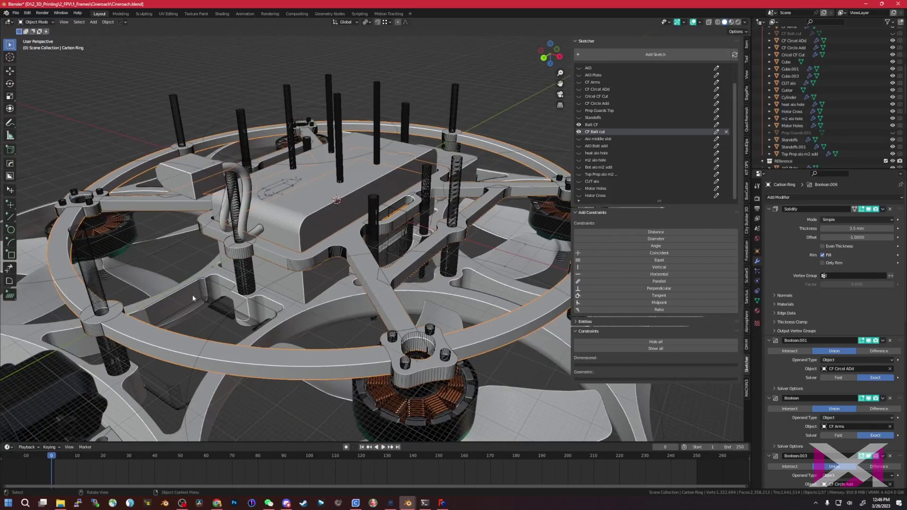
{"action": "middle_click_drag", "start_coordinate": [192, 297], "coordinate": [310, 239]}
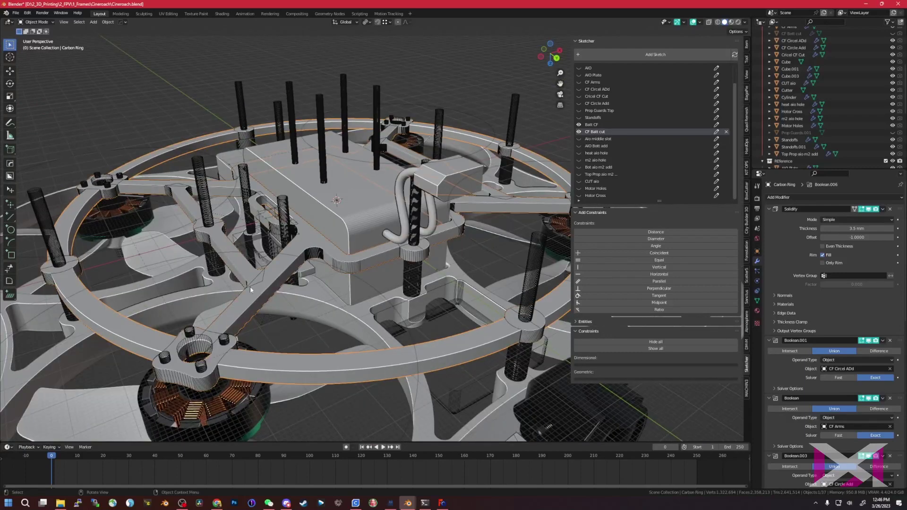
{"action": "scroll", "coordinate": [359, 302], "scroll_direction": "down", "scroll_amount": 3}
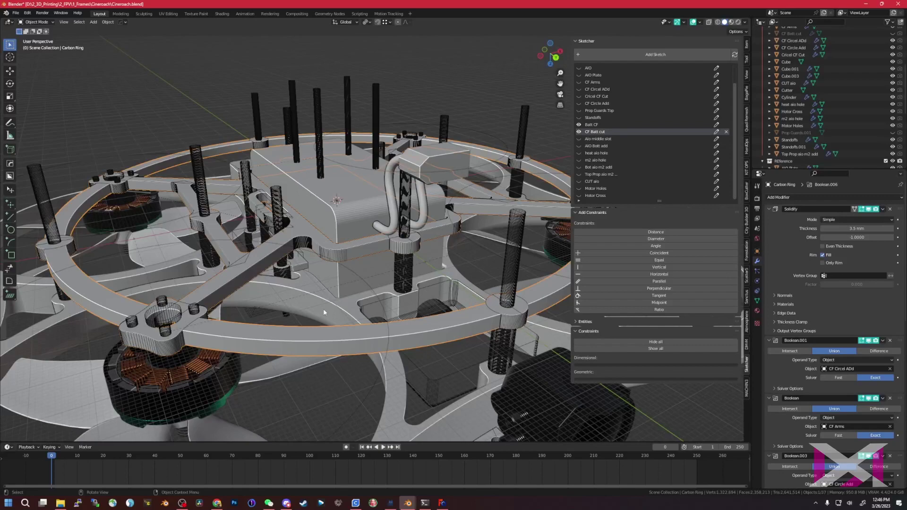
{"action": "middle_click_drag", "start_coordinate": [370, 342], "coordinate": [329, 322]}
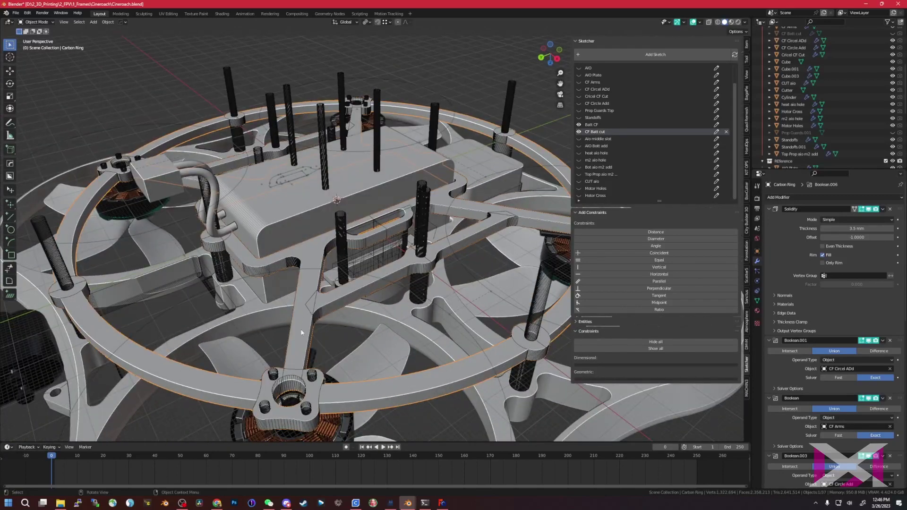
{"action": "middle_click_drag", "start_coordinate": [380, 393], "coordinate": [361, 364]}
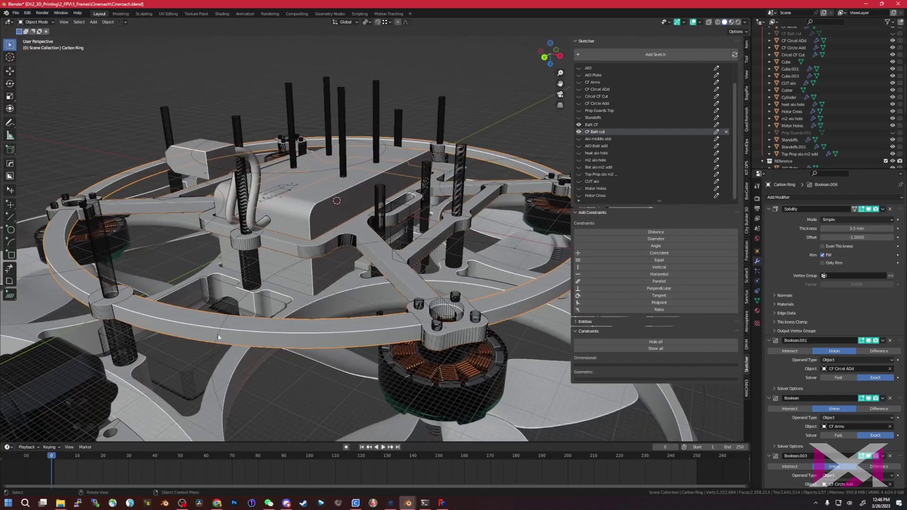
{"action": "middle_click_drag", "start_coordinate": [217, 334], "coordinate": [301, 308]}
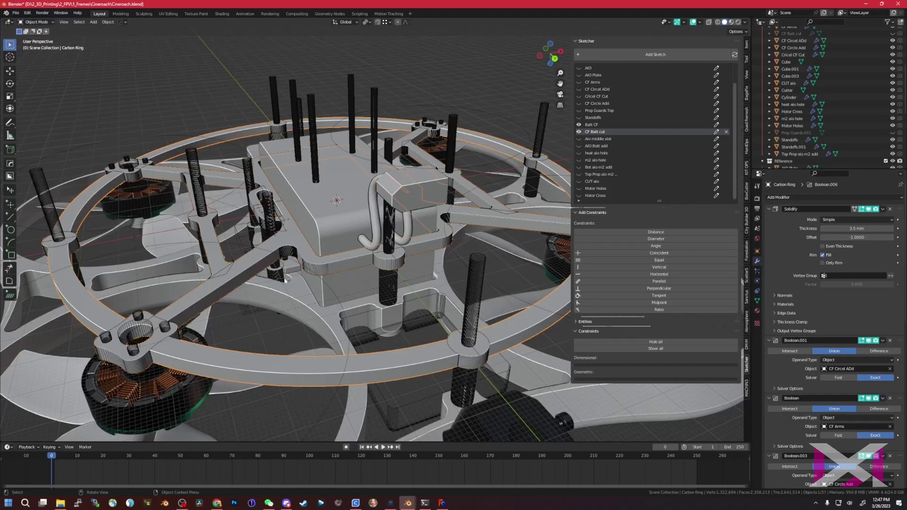
Export the drone frame as an STL file, Cineroach FRAME.stl, then switch to FreeCAD.
{"action": "left_click", "coordinate": [7, 12]}
{"action": "left_click", "coordinate": [7, 13]}
{"action": "left_click", "coordinate": [16, 12]}
{"action": "mouse_move", "coordinate": [31, 116]}
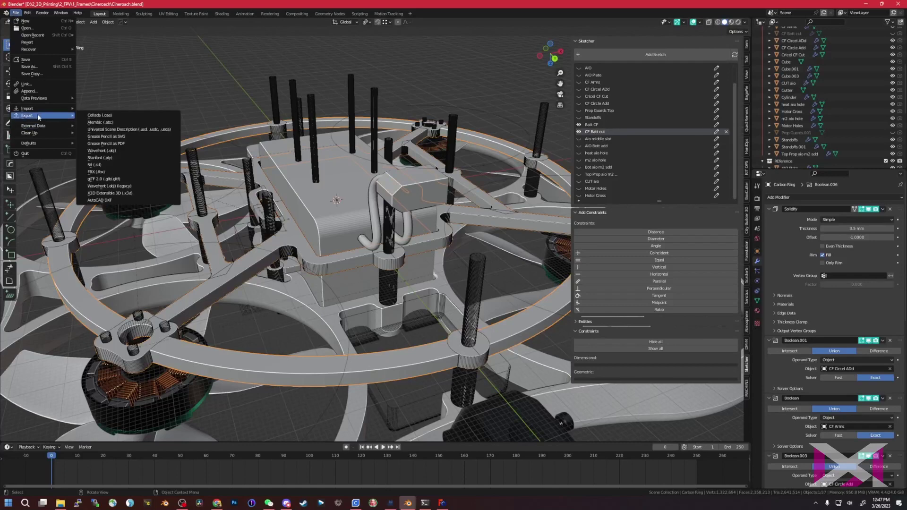
{"action": "left_click", "coordinate": [102, 165]}
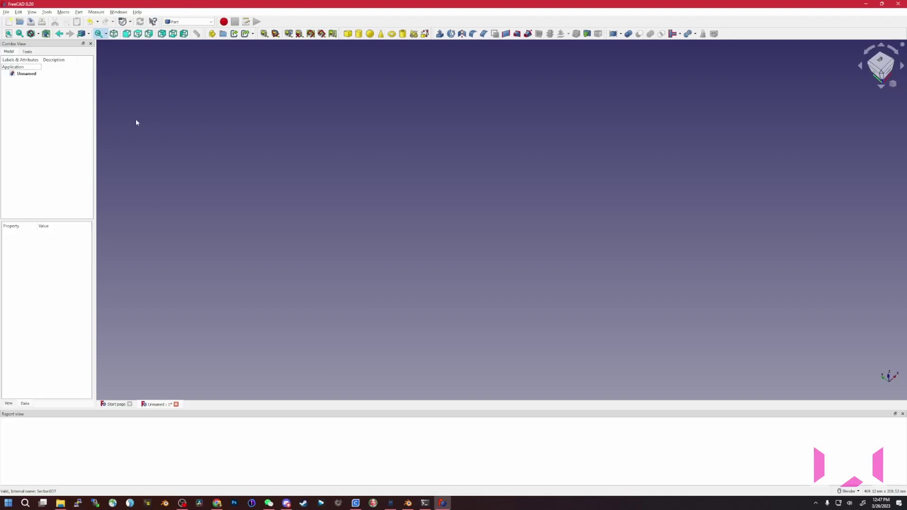
{"action": "key", "text": "alt+Tab"}
{"action": "key", "text": "alt+Tab"}
{"action": "key", "text": "alt+Tab"}
{"action": "key", "text": "alt+Tab"}
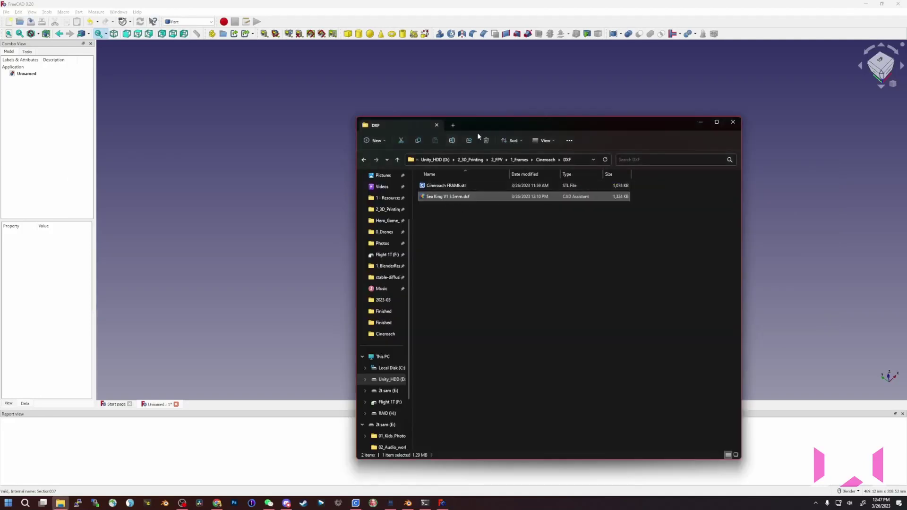
Drag Cineroach FRAME.stl from the DXF folder into FreeCAD's 3D view and orbit the imported frame.
{"action": "left_click_drag", "start_coordinate": [497, 123], "coordinate": [626, 113]}
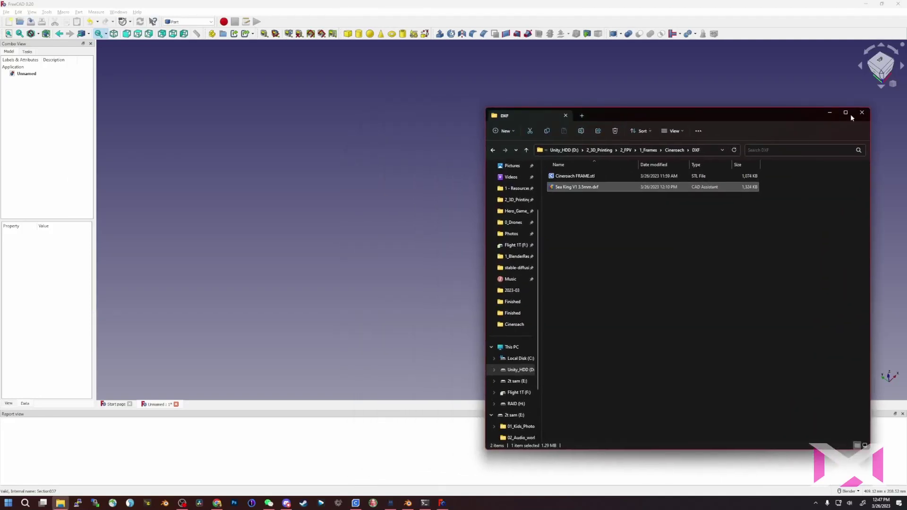
{"action": "left_click", "coordinate": [595, 178]}
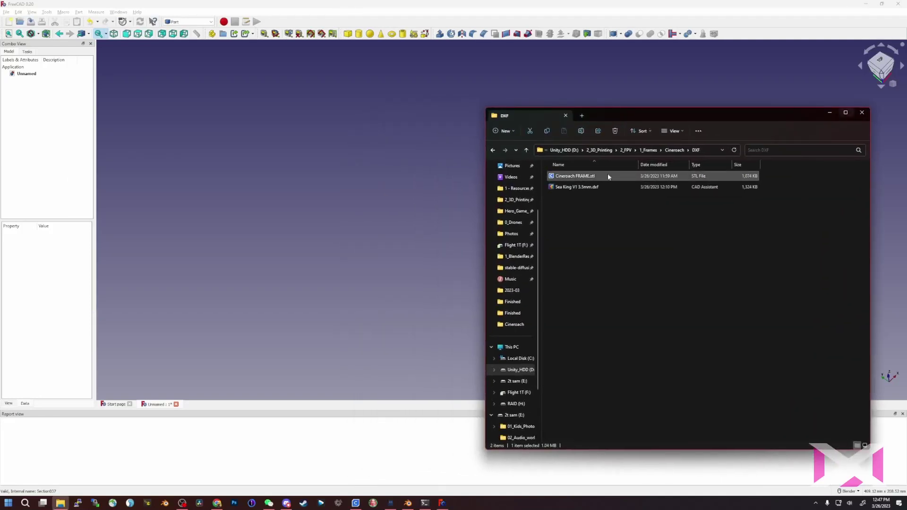
{"action": "left_click_drag", "start_coordinate": [609, 178], "coordinate": [347, 166]}
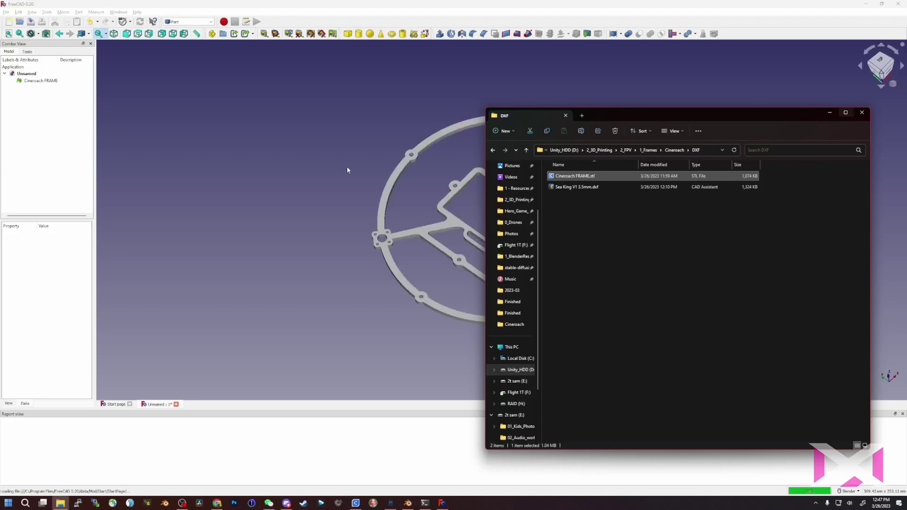
{"action": "left_click", "coordinate": [370, 284]}
{"action": "middle_click_drag", "start_coordinate": [342, 307], "coordinate": [306, 215]}
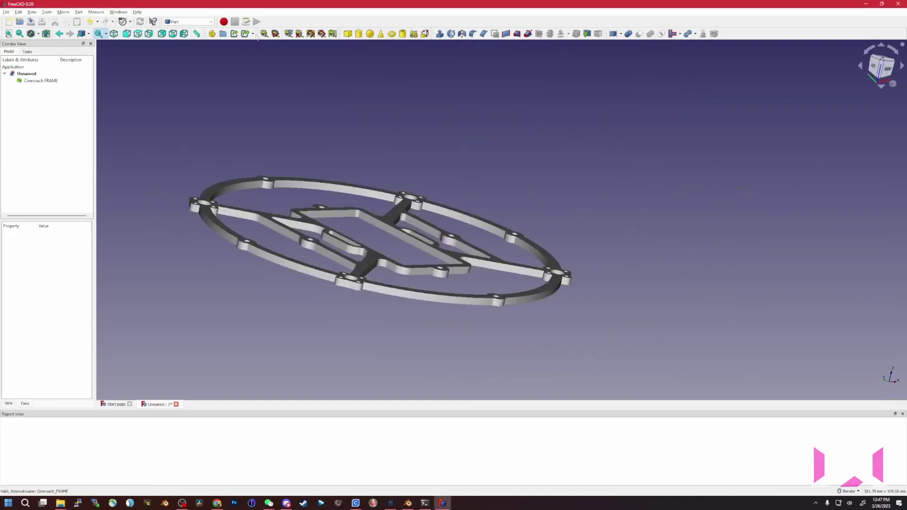
In the Part workbench, create a Plane primitive with 1000 mm length and width.
{"action": "left_click", "coordinate": [188, 22]}
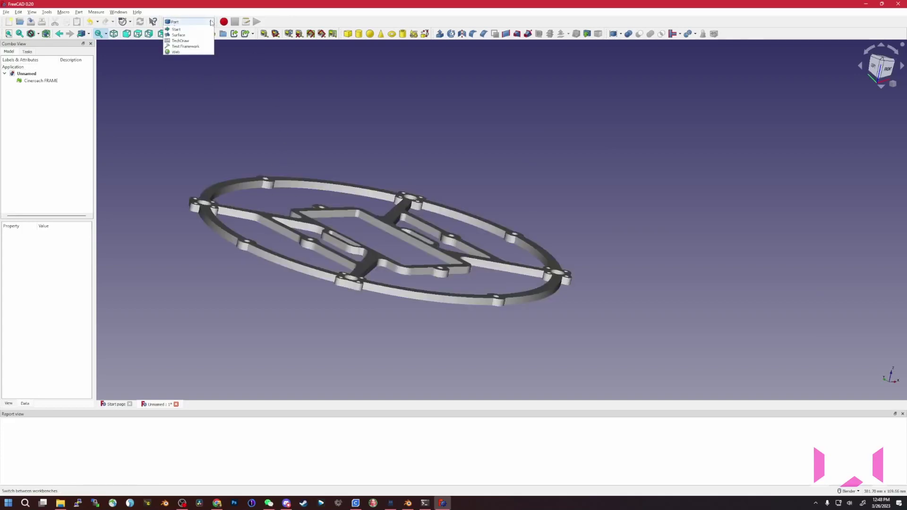
{"action": "left_click", "coordinate": [175, 86]}
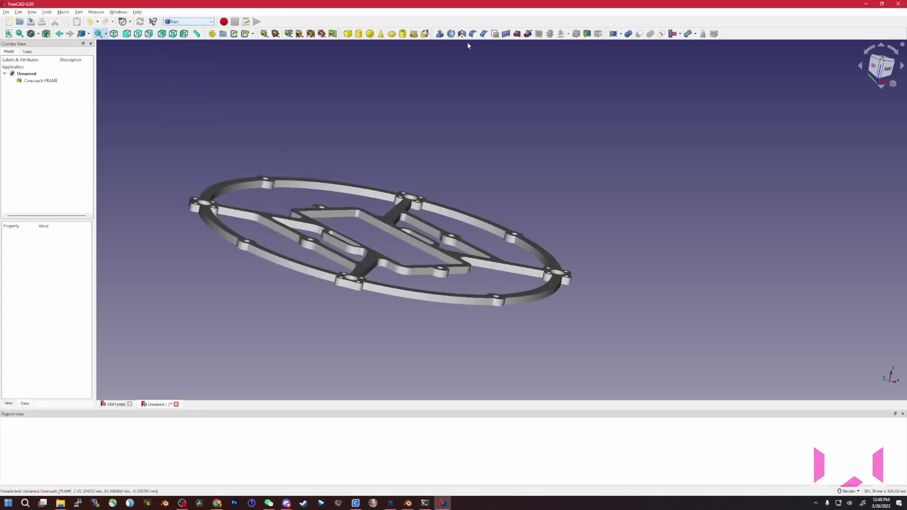
{"action": "left_click", "coordinate": [414, 34]}
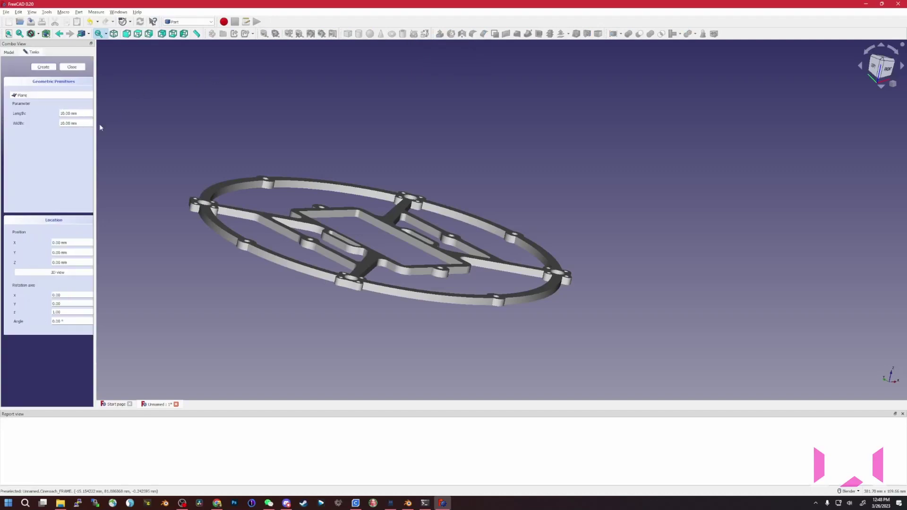
{"action": "type", "text": "00"}
{"action": "left_click", "coordinate": [43, 67]}
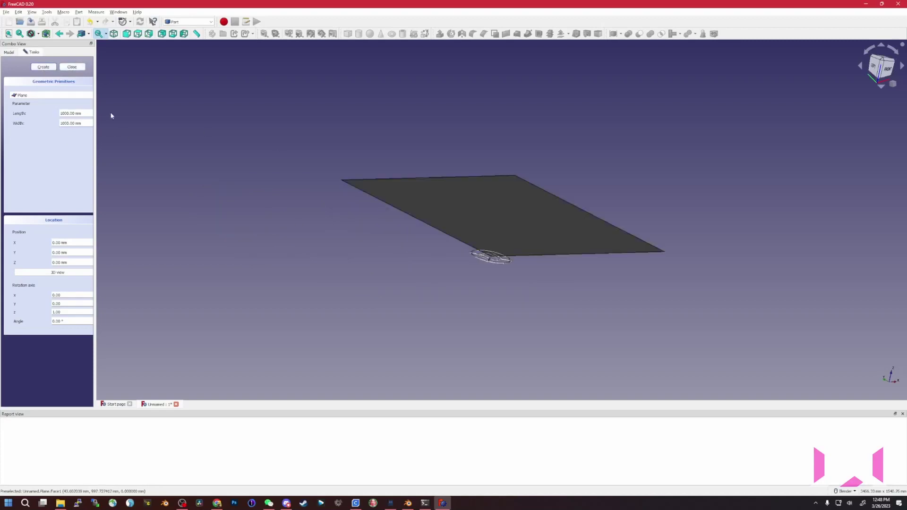
{"action": "left_click", "coordinate": [72, 67]}
Select the new plane and orbit to view it more steeply.
{"action": "left_click", "coordinate": [401, 219]}
{"action": "middle_click_drag", "start_coordinate": [575, 243], "coordinate": [525, 274]}
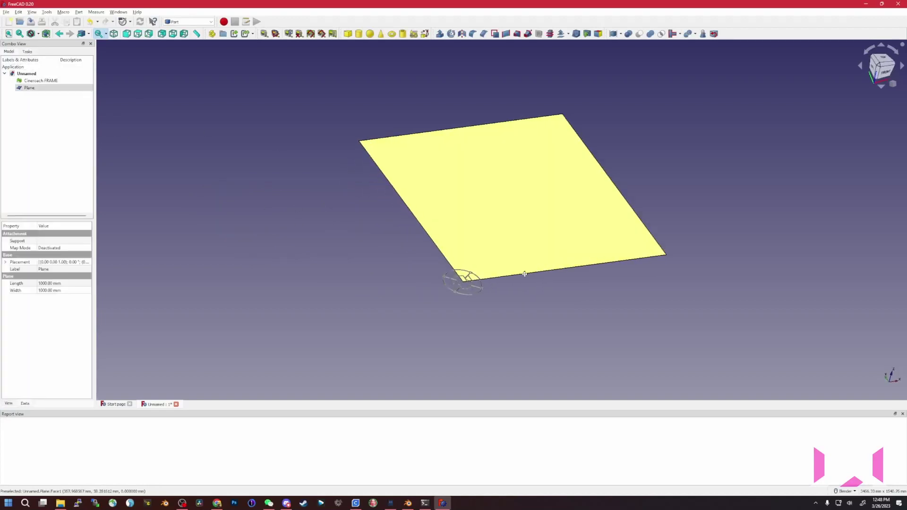
{"action": "right_click", "coordinate": [57, 88]}
Transform the plane along X, Y and Z so it sits 1 mm into the frame.
{"action": "left_click", "coordinate": [75, 100]}
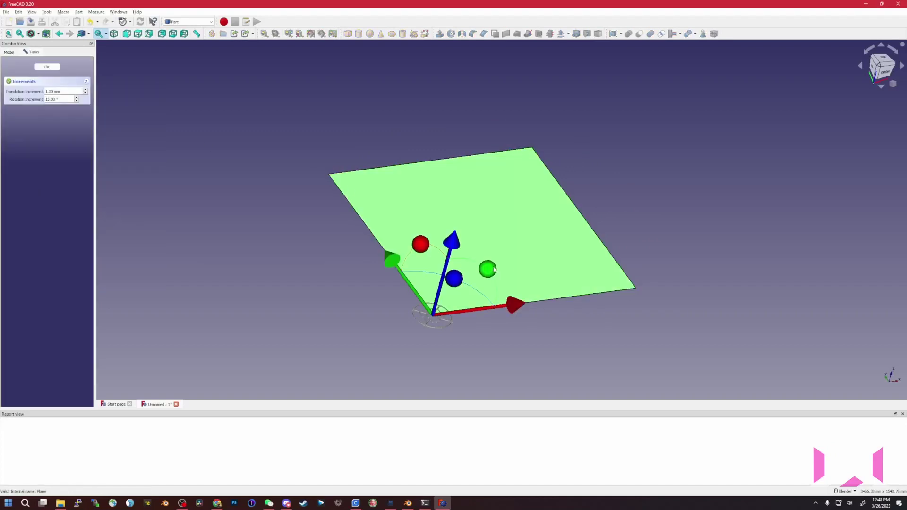
{"action": "scroll", "coordinate": [495, 298], "scroll_direction": "up", "scroll_amount": 3}
{"action": "left_click_drag", "start_coordinate": [442, 318], "coordinate": [444, 285]}
{"action": "left_click_drag", "start_coordinate": [318, 255], "coordinate": [338, 294]}
{"action": "mouse_move", "coordinate": [393, 316]}
{"action": "middle_mouse_down"}
{"action": "mouse_move", "coordinate": [406, 309]}
{"action": "mouse_move", "coordinate": [407, 285]}
{"action": "mouse_move", "coordinate": [414, 285]}
{"action": "mouse_move", "coordinate": [403, 311]}
{"action": "mouse_move", "coordinate": [438, 290]}
{"action": "mouse_move", "coordinate": [438, 228]}
{"action": "mouse_move", "coordinate": [439, 316]}
{"action": "mouse_move", "coordinate": [439, 270]}
{"action": "mouse_move", "coordinate": [401, 152]}
{"action": "middle_mouse_up"}
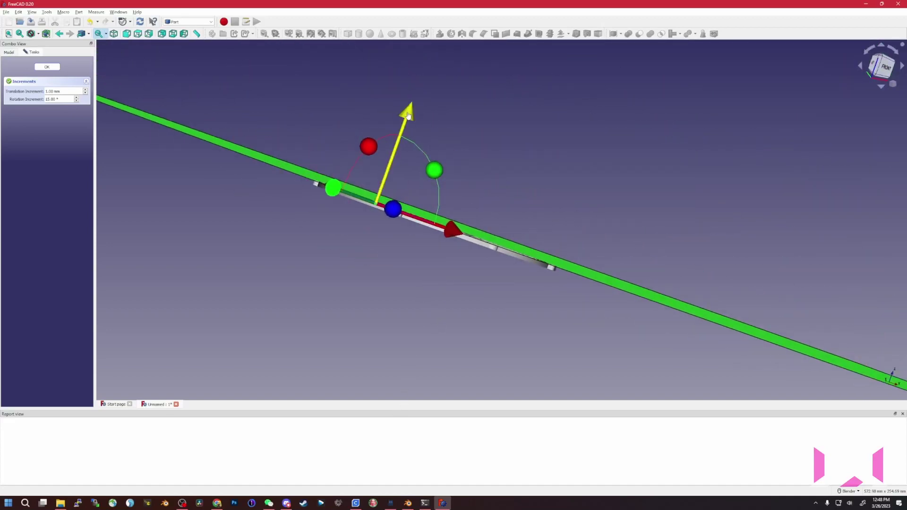
{"action": "left_click_drag", "start_coordinate": [407, 113], "coordinate": [407, 115]}
{"action": "middle_click_drag", "start_coordinate": [406, 114], "coordinate": [425, 199]}
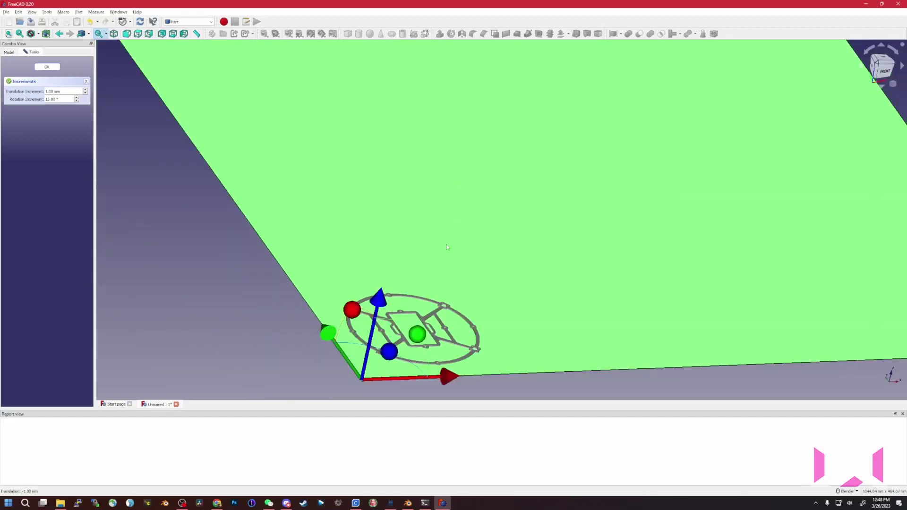
{"action": "left_click", "coordinate": [47, 66]}
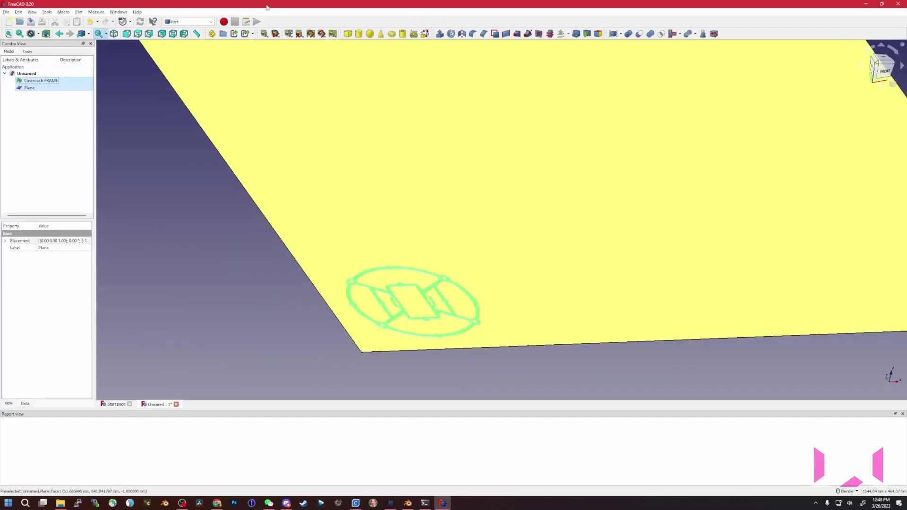
In Mesh Design, create sections from the frame mesh and the plane.
{"action": "left_click", "coordinate": [188, 22]}
{"action": "left_click", "coordinate": [183, 63]}
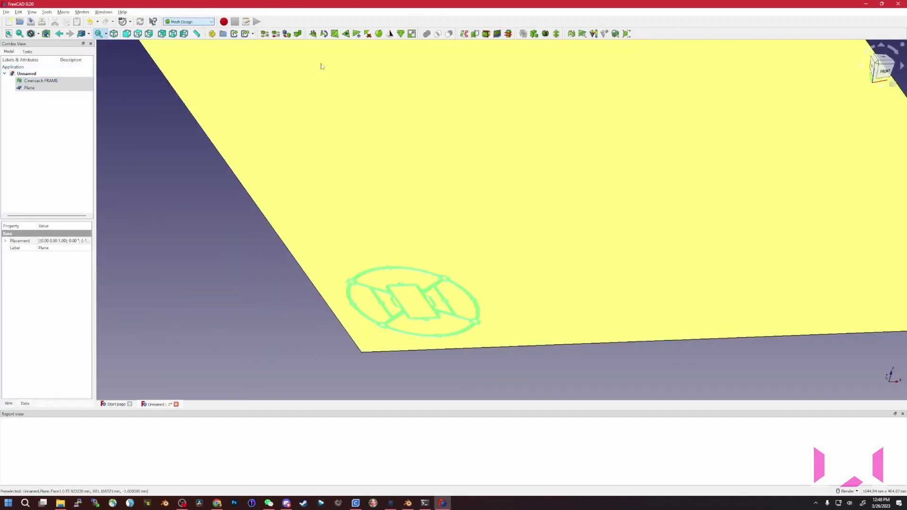
{"action": "left_click", "coordinate": [82, 11]}
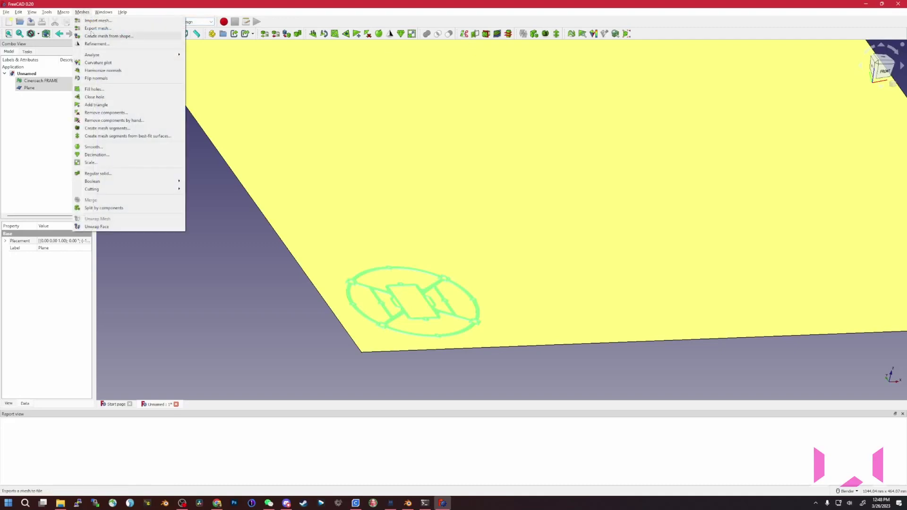
{"action": "mouse_move", "coordinate": [155, 190]}
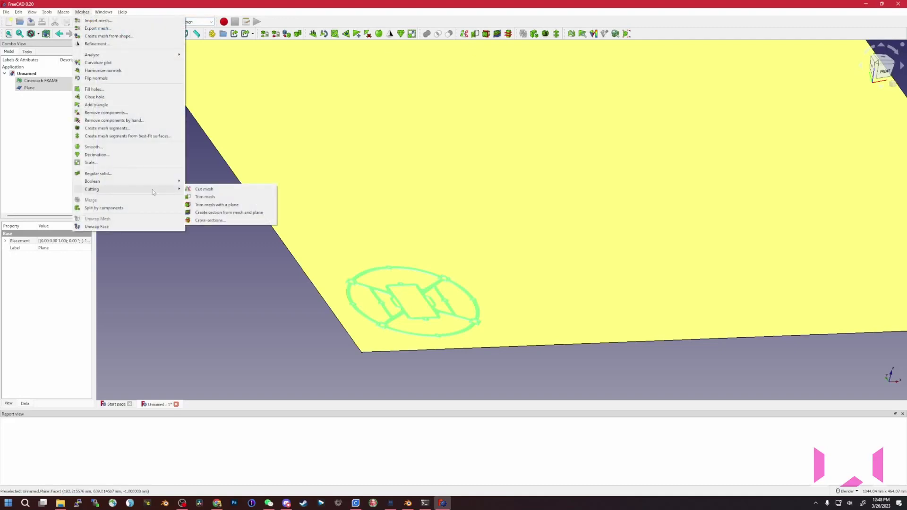
{"action": "left_click", "coordinate": [214, 213]}
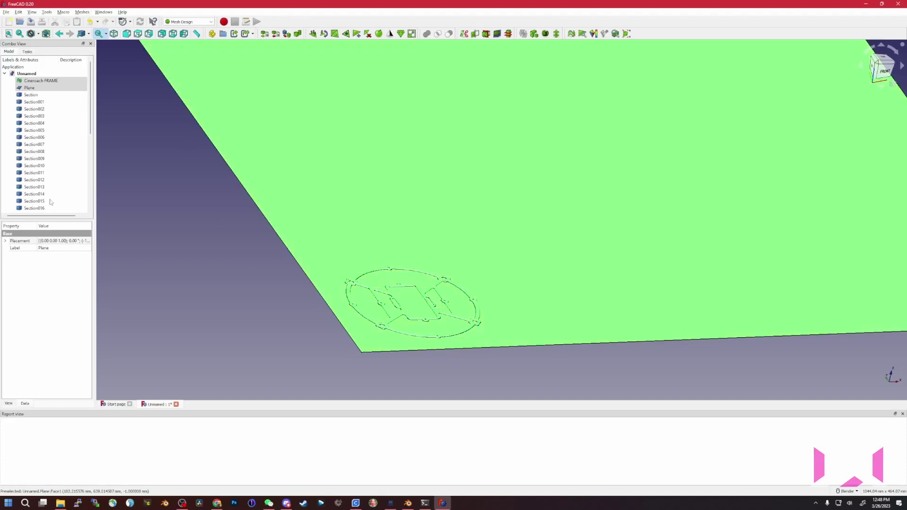
Hide the mesh and plane, then select Section through Section037 in the tree.
{"action": "key", "text": "space"}
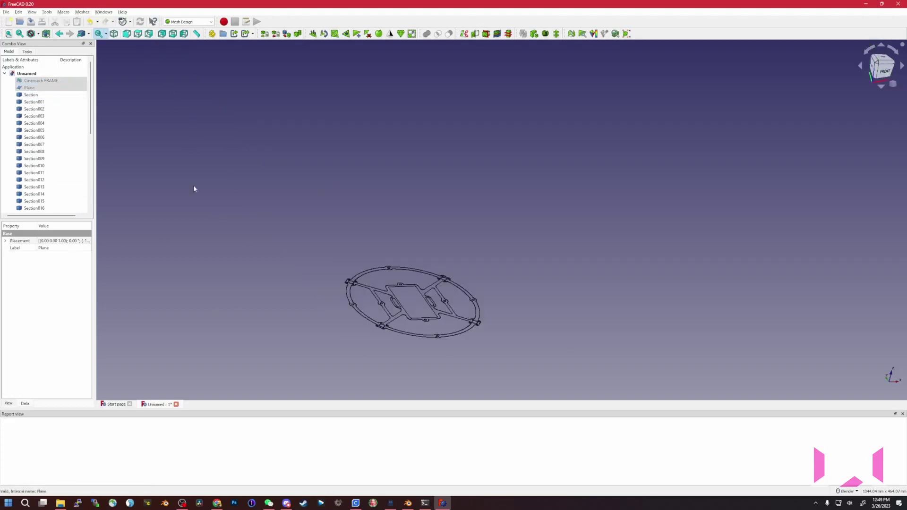
{"action": "left_click", "coordinate": [42, 96]}
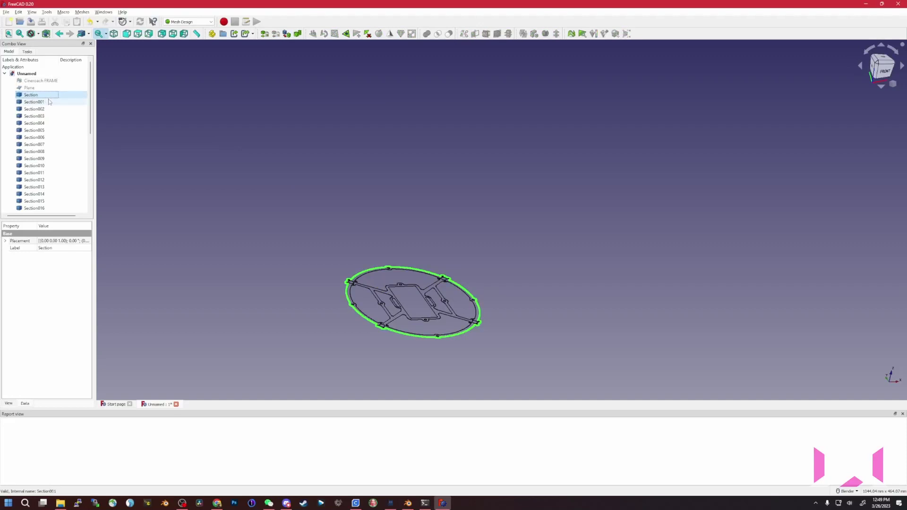
{"action": "scroll", "coordinate": [45, 208], "scroll_direction": "down", "scroll_amount": 7}
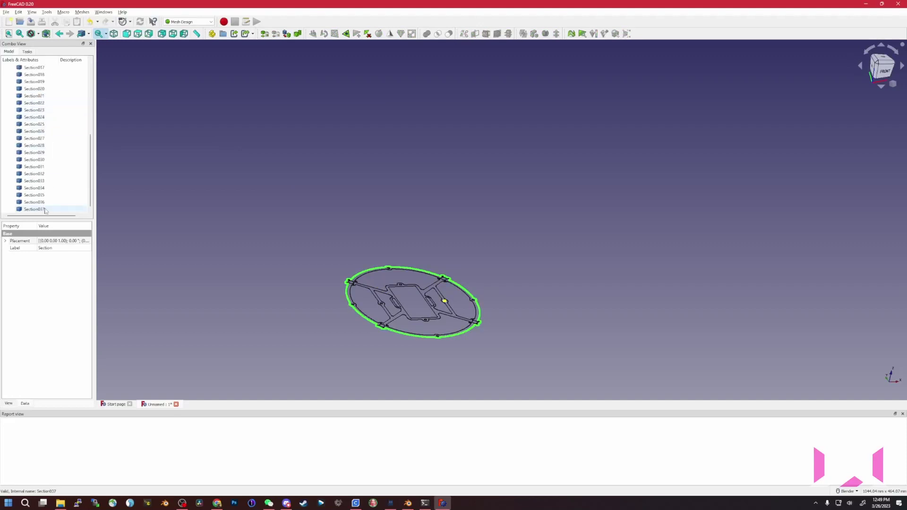
{"action": "left_click", "coordinate": [34, 209], "text": "shift"}
{"action": "scroll", "coordinate": [415, 325], "scroll_direction": "up", "scroll_amount": 5}
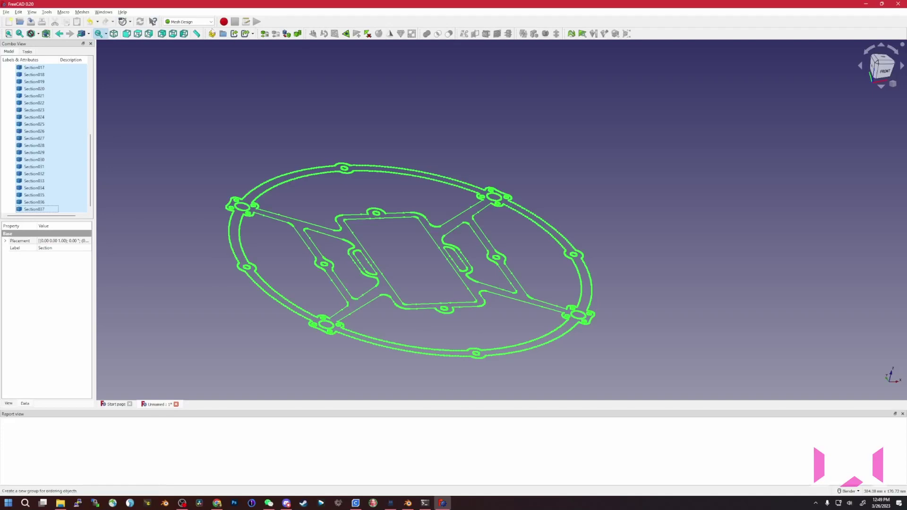
{"action": "left_click", "coordinate": [189, 22]}
In the Part workbench, Union the selected sections, accepting the non-solid warning, and select Fusion.
{"action": "left_click", "coordinate": [183, 80]}
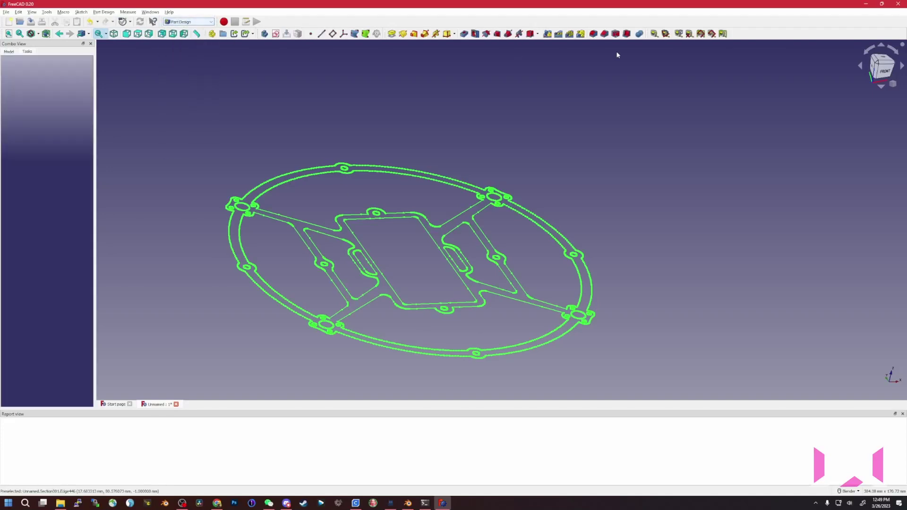
{"action": "left_click", "coordinate": [200, 22]}
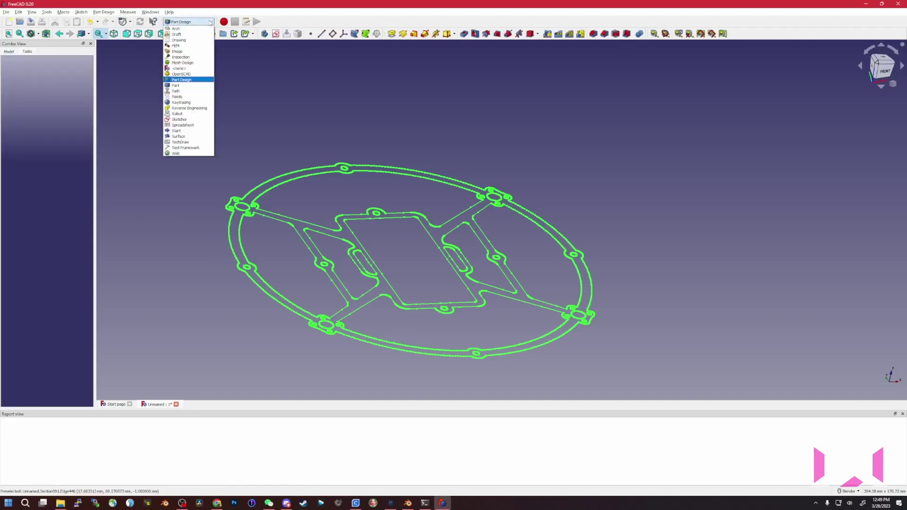
{"action": "left_click", "coordinate": [188, 75]}
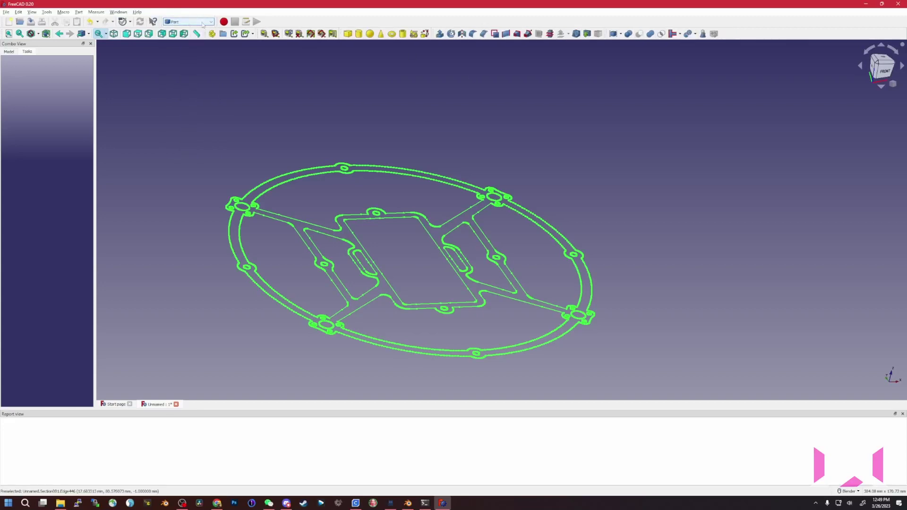
{"action": "left_click", "coordinate": [651, 35]}
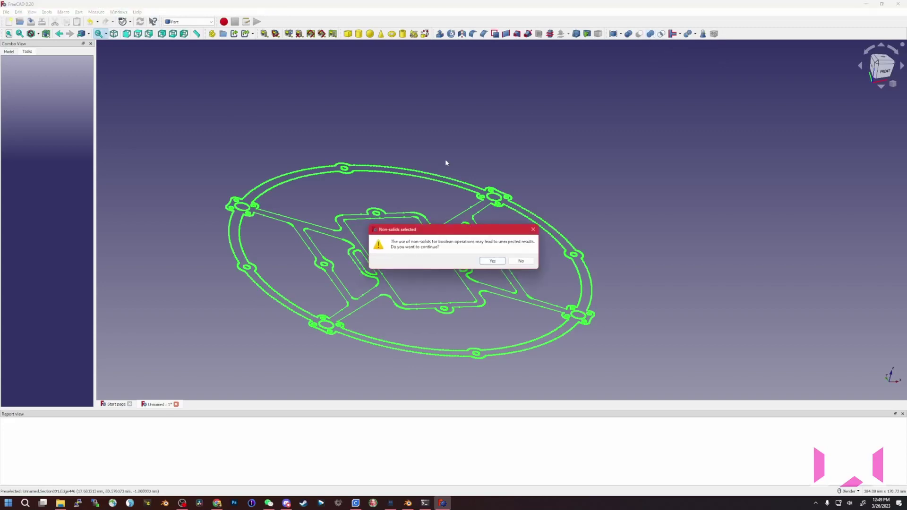
{"action": "left_click", "coordinate": [489, 261]}
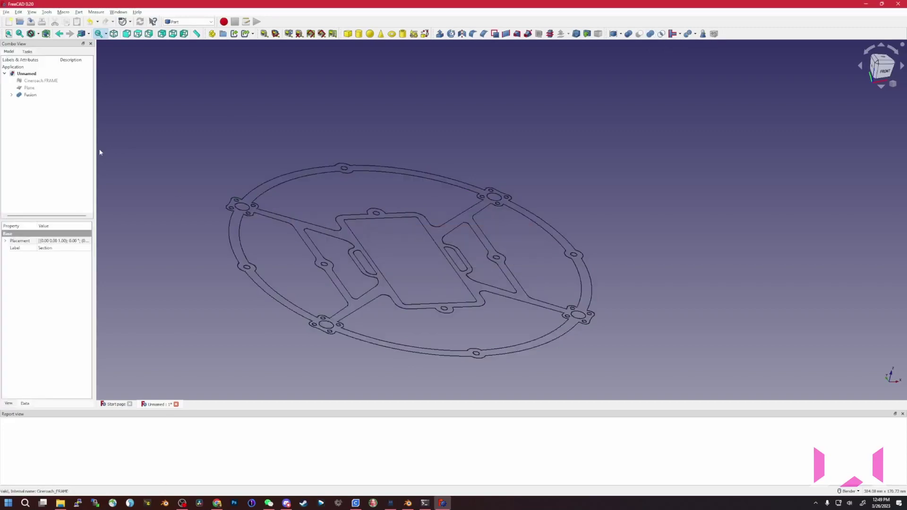
{"action": "left_click", "coordinate": [30, 94]}
Start exporting the Fusion outline as an Autodesk DXF 2D file, Sea King V1 3.5mm.dxf.
{"action": "middle_click_drag", "start_coordinate": [362, 249], "coordinate": [277, 282]}
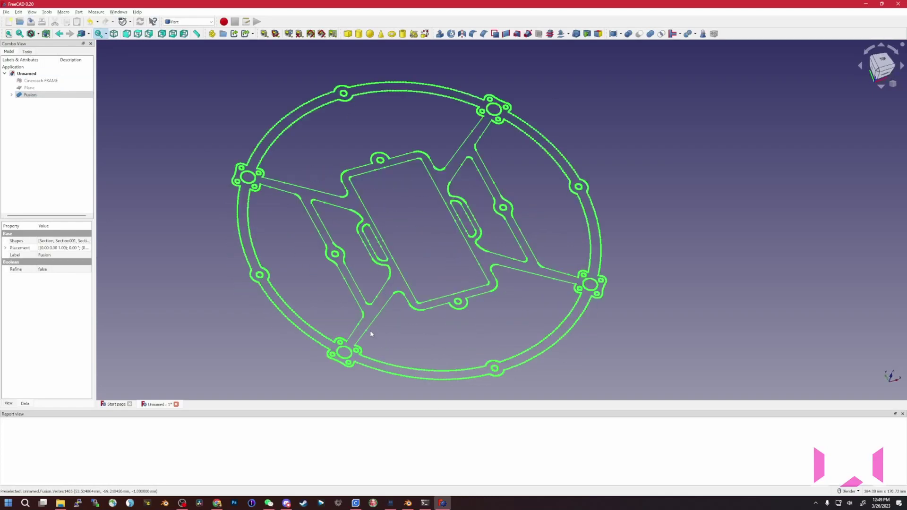
{"action": "left_click", "coordinate": [6, 12]}
{"action": "left_click", "coordinate": [35, 108]}
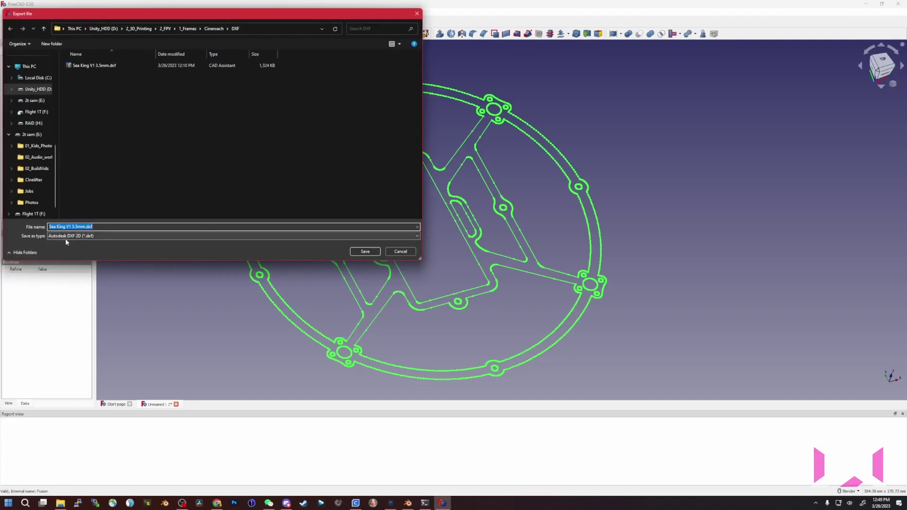
{"action": "key", "text": "Return"}
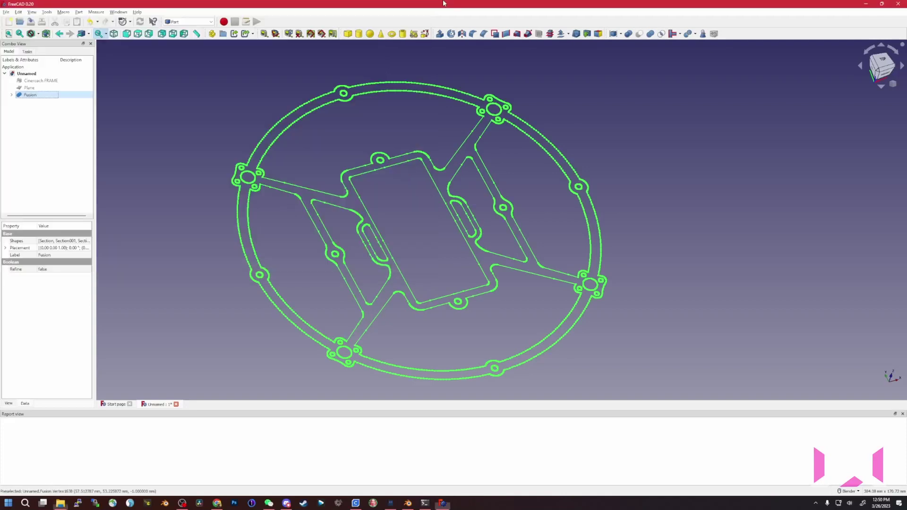
{"action": "scroll", "coordinate": [413, 237], "scroll_direction": "down", "scroll_amount": 2}
{"action": "scroll", "coordinate": [412, 237], "scroll_direction": "up", "scroll_amount": 2}
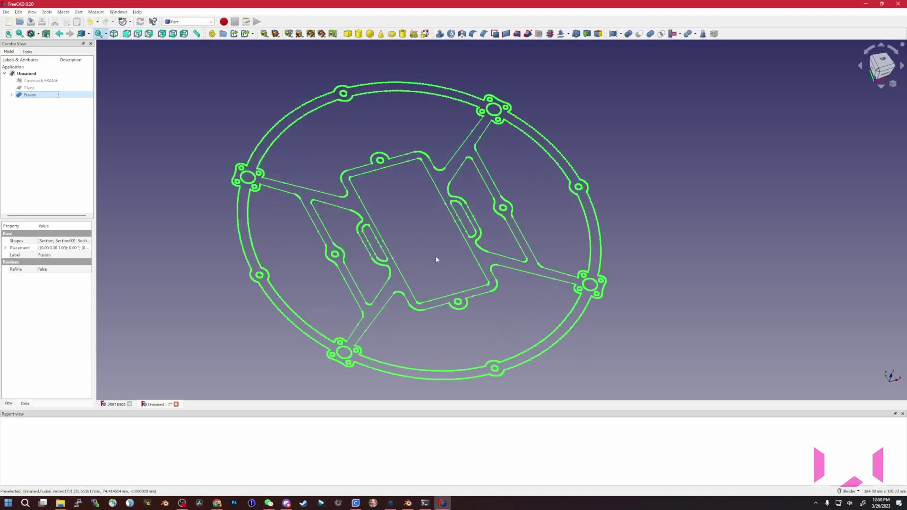
{"action": "middle_click_drag", "start_coordinate": [436, 256], "coordinate": [435, 287], "text": "shift"}
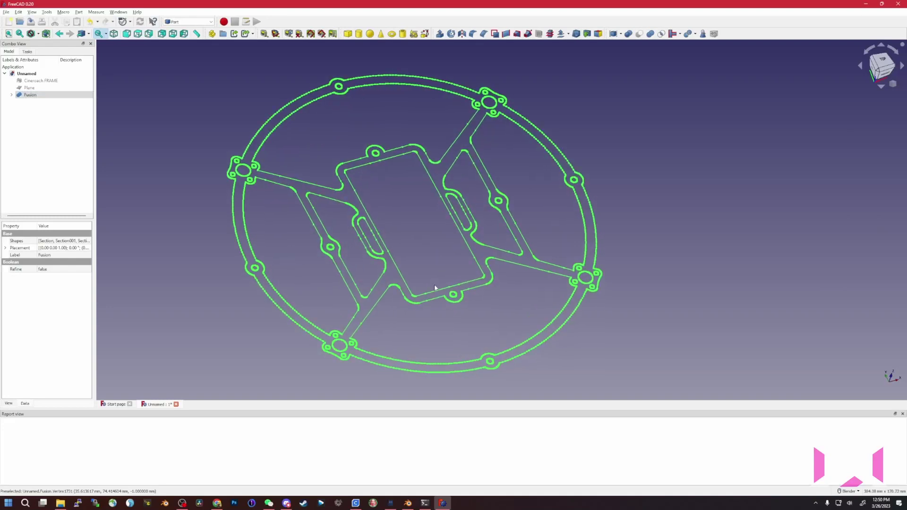